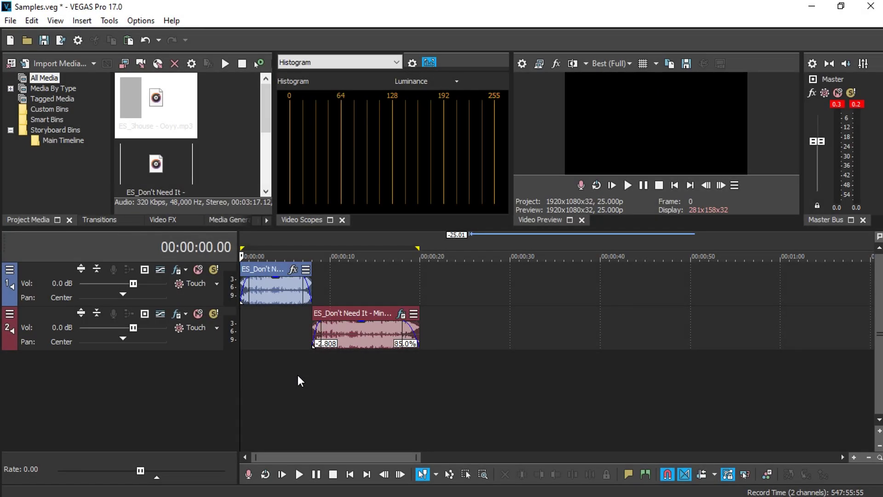
Play the project from about 2 seconds, then the slowed track 2 clip from 9 seconds
scroll(281, 408, "up", 1)
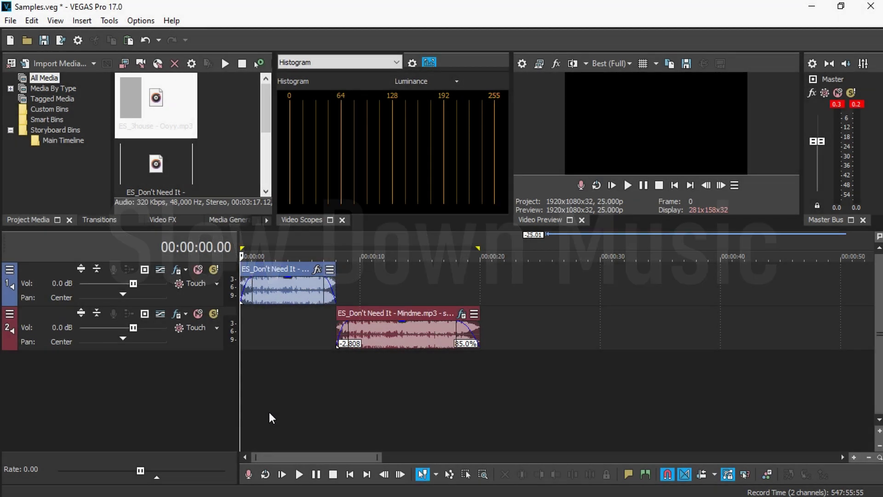
scroll(268, 405, "up", 2)
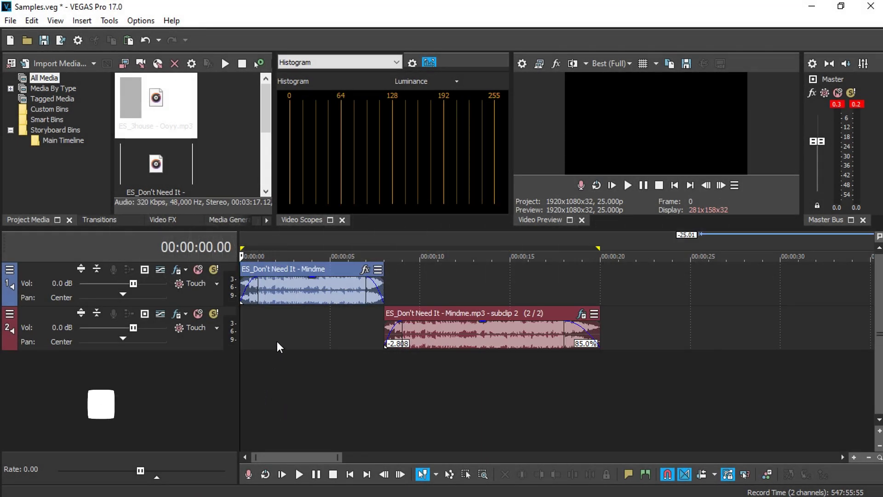
left_click(280, 328)
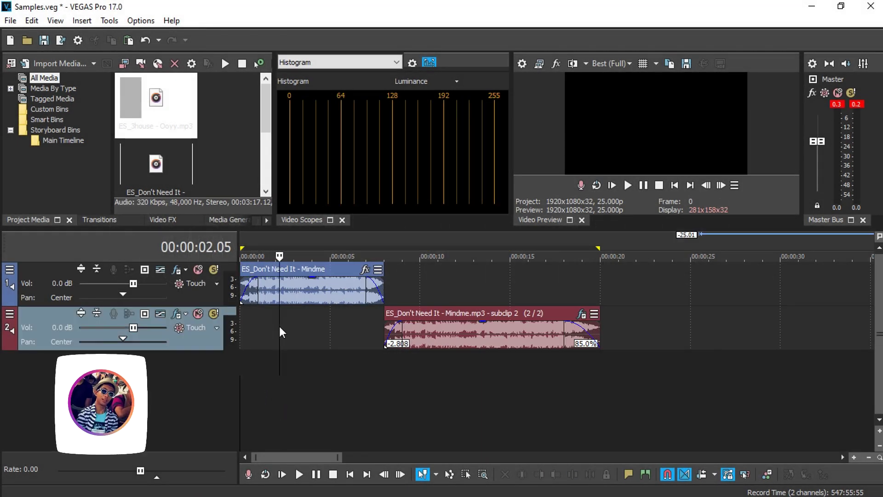
key("space")
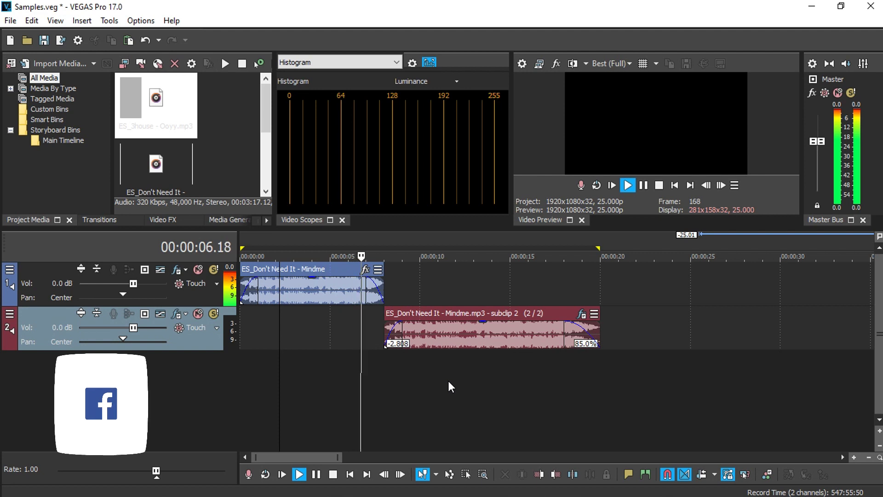
key("space")
left_click(402, 363)
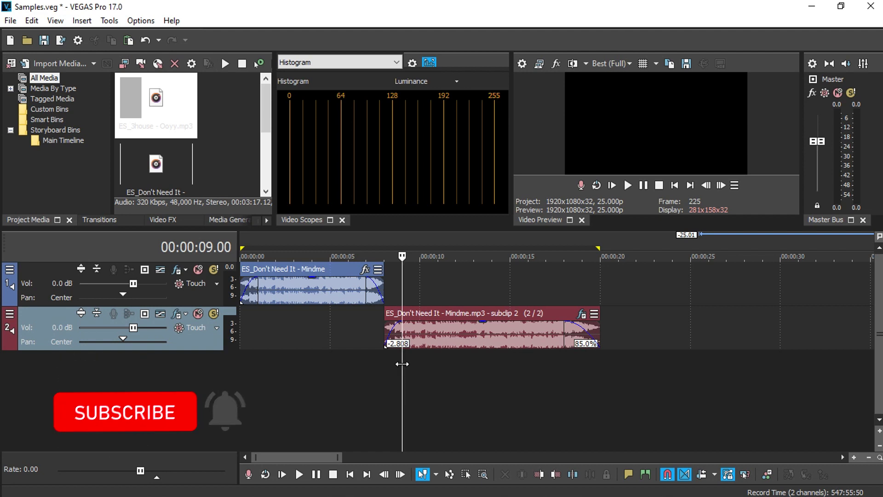
key("space")
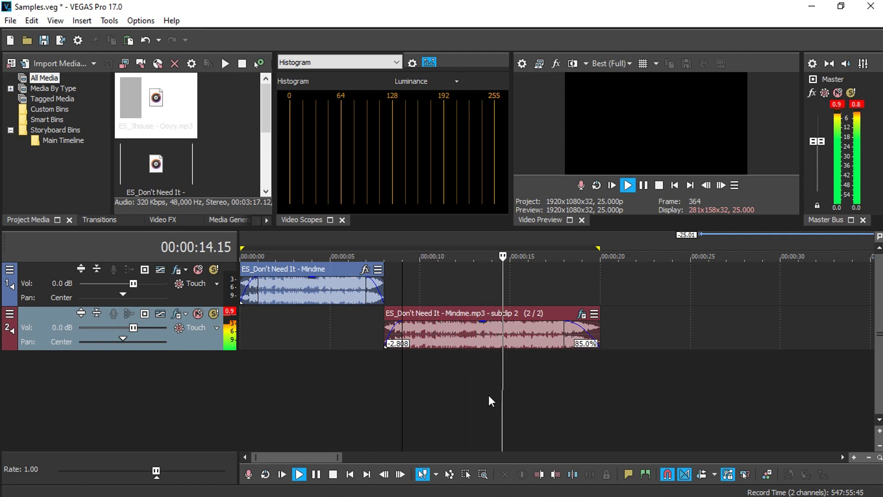
key("space")
scroll(432, 391, "down", 3)
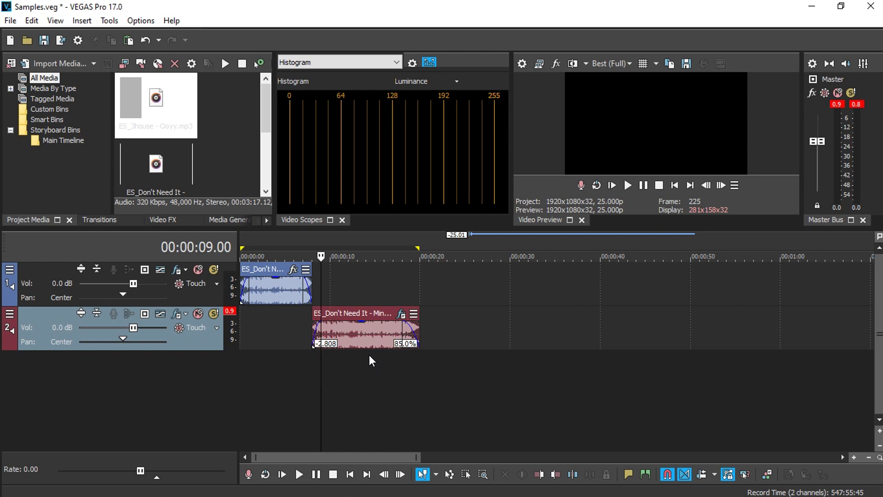
Drop ES_3house - Ooyy from Project Media onto a new track 3 and shift it later
left_click_drag(151, 94, 428, 387)
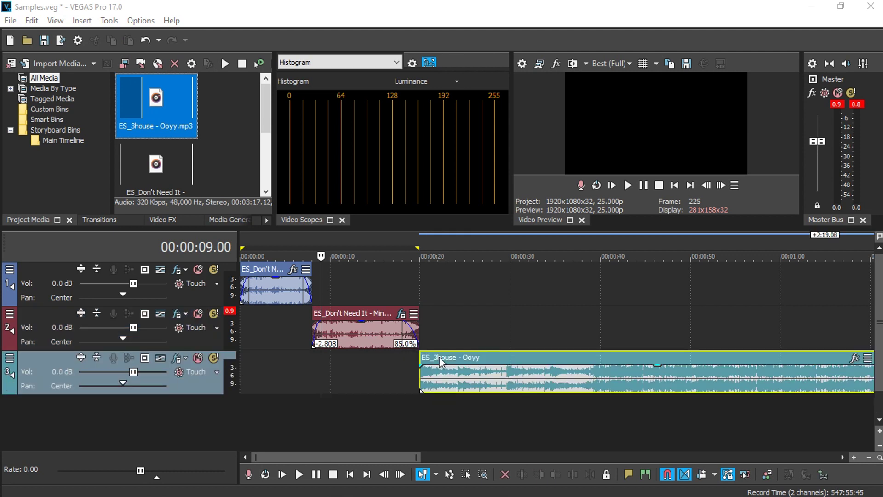
left_click(449, 331)
scroll(419, 341, "down", 2)
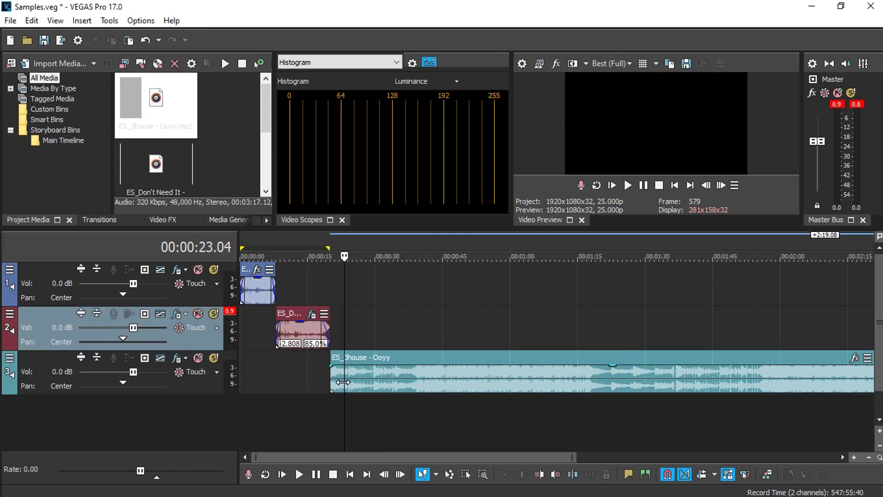
left_click_drag(333, 378, 363, 387)
Split the ES_3house clip, delete its tail, and play the trimmed piece
left_click(500, 379)
key("s")
right_click(547, 379)
left_click(596, 244)
left_click(363, 331)
scroll(548, 343, "up", 2)
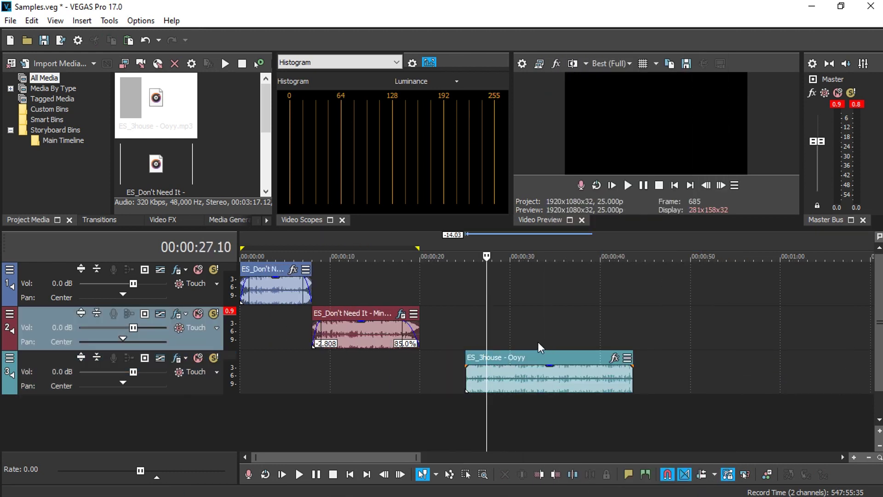
key("space")
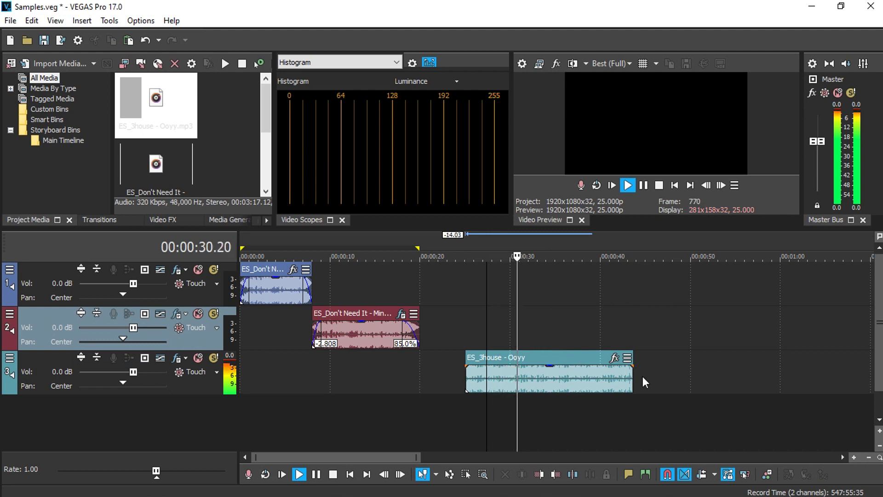
key("space")
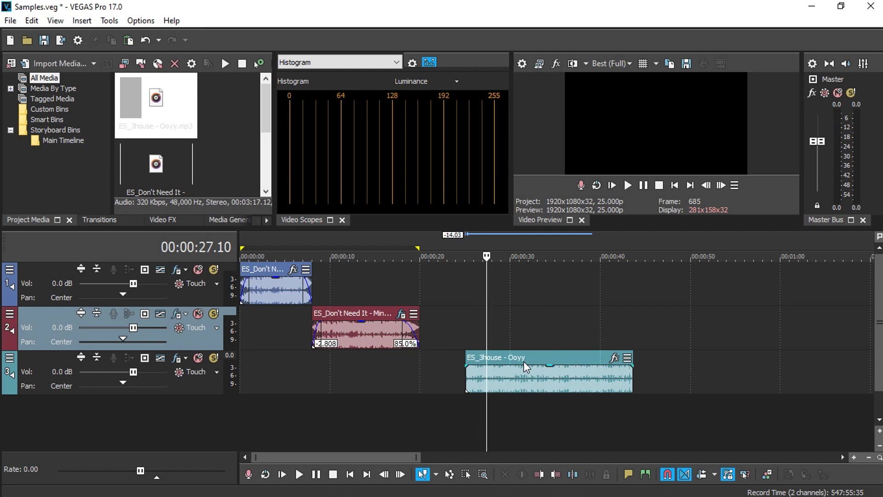
In the ES_3house clip's Properties, choose élastique time stretch and tick Lock to stretch
left_click(491, 380)
right_click(491, 380)
mouse_move(507, 491)
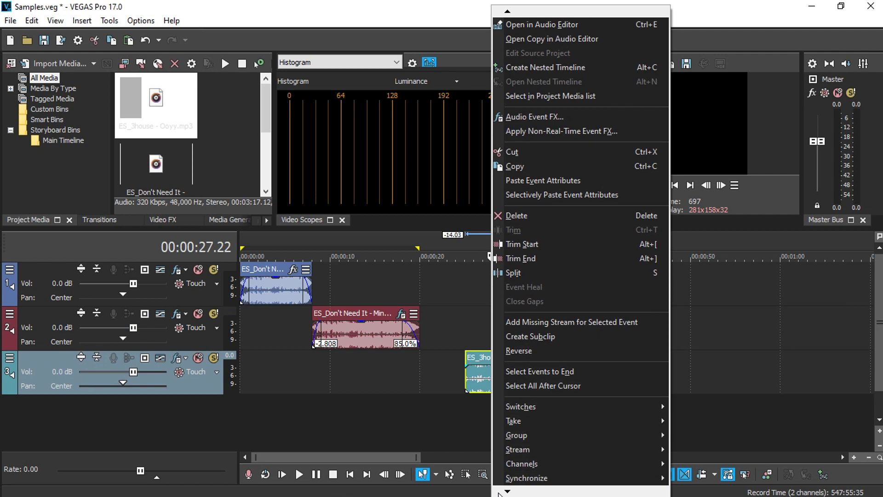
left_click(515, 470)
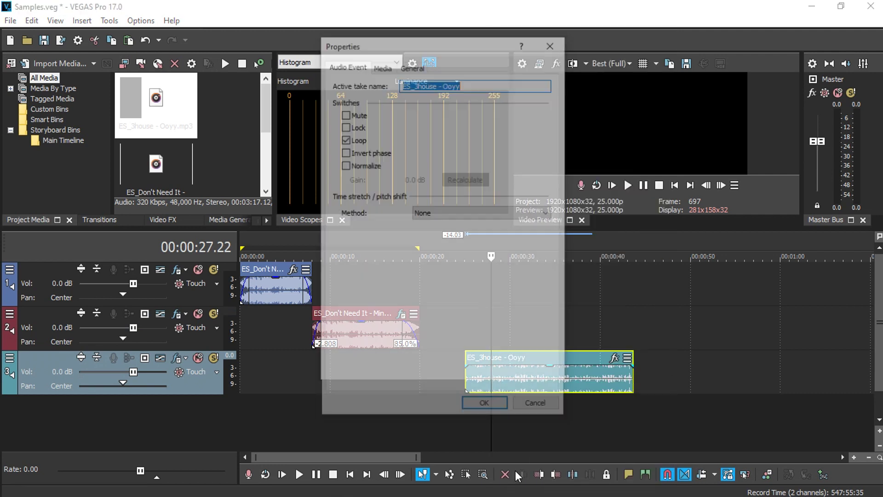
left_click(452, 211)
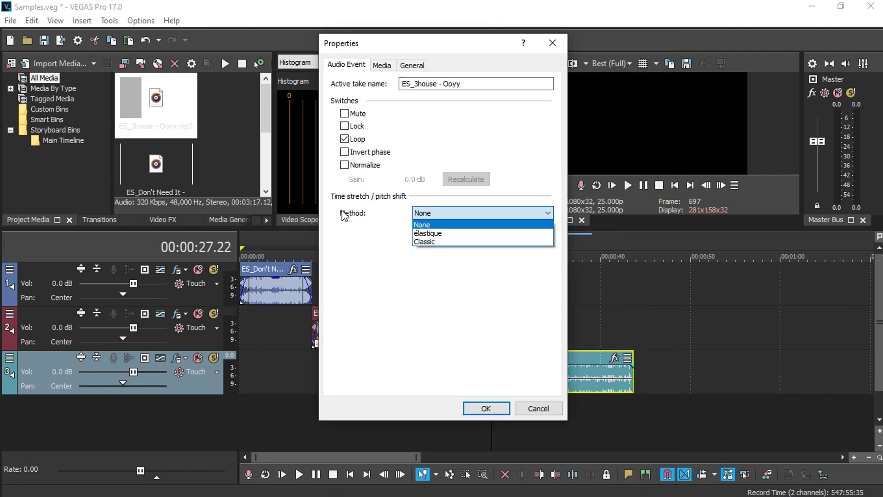
left_click(452, 225)
left_click(453, 213)
left_click(446, 228)
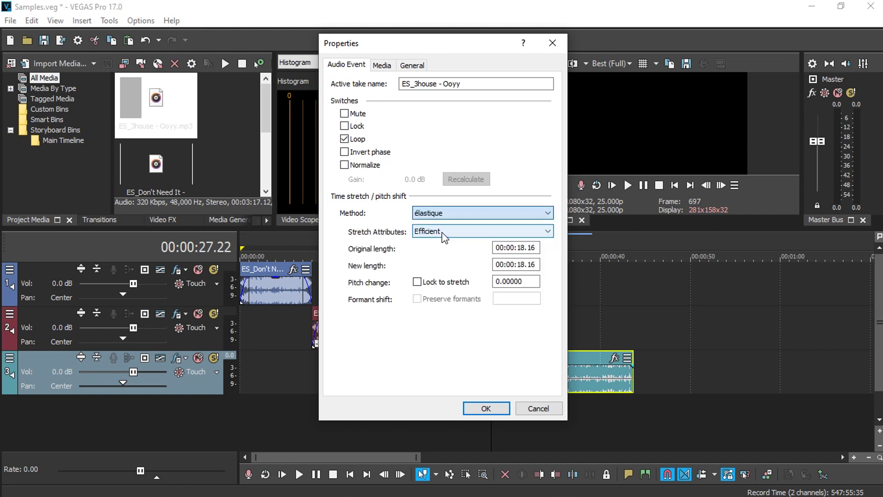
left_click(418, 282)
left_click(484, 408)
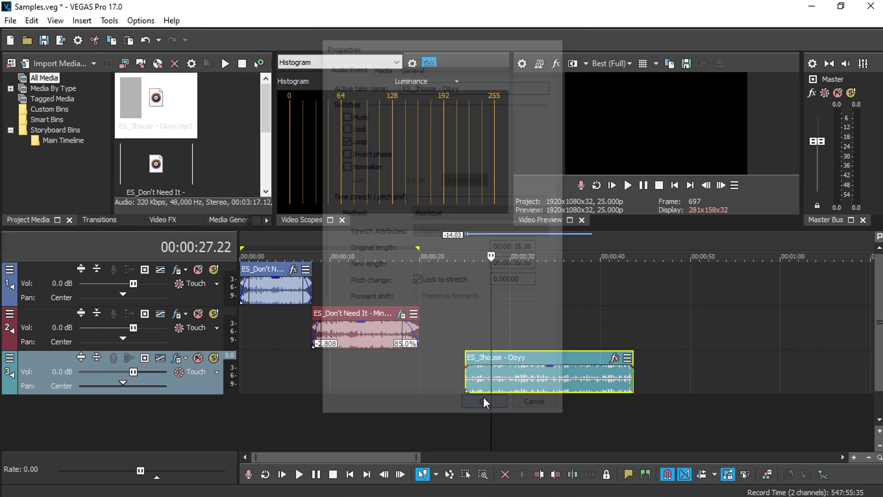
left_click(463, 341)
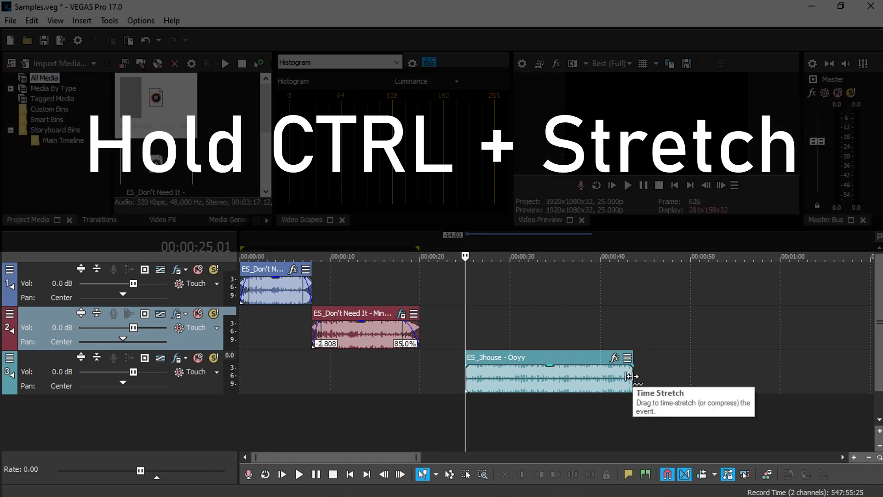
Ctrl-drag the ES_3house clip's right edge to stretch it to 85.4% speed
left_click_drag(630, 376, 661, 374)
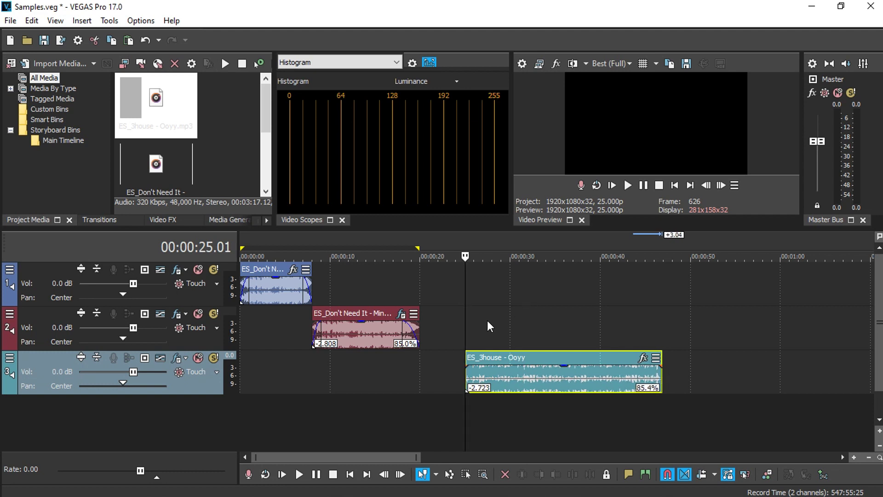
Nudge the slowed Ooyy clip just before 25 seconds and play it from its start
key("space")
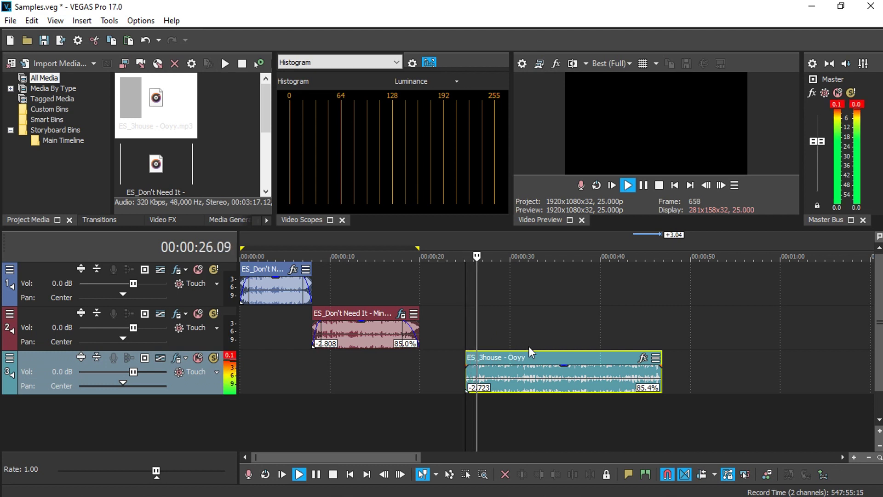
scroll(529, 346, "up", 2)
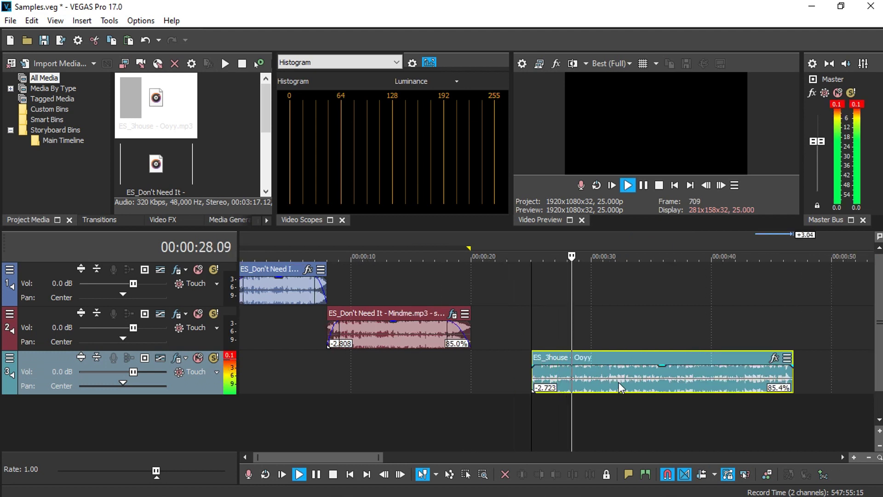
key("space")
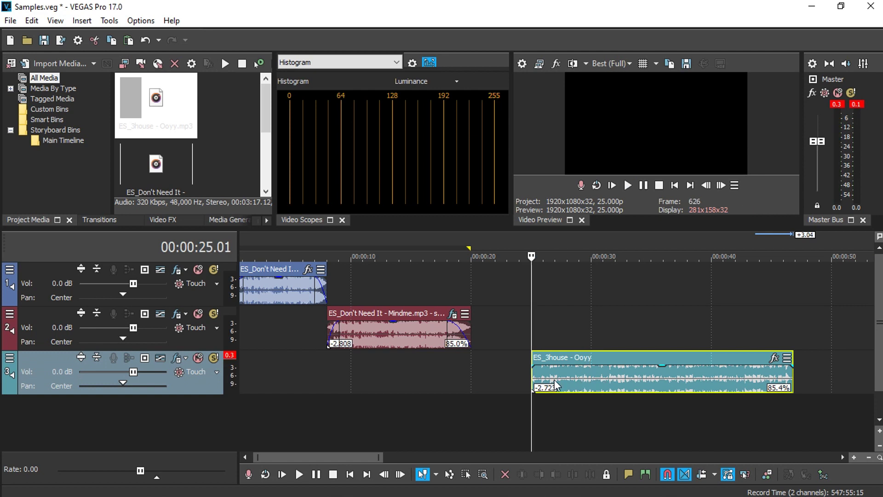
left_click(553, 380)
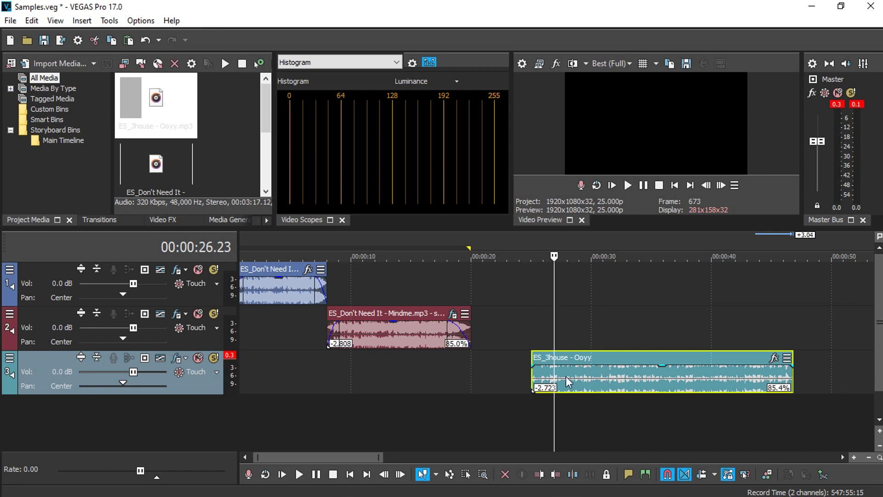
mouse_move(565, 376)
left_mouse_down()
mouse_move(584, 379)
mouse_move(563, 380)
left_mouse_up()
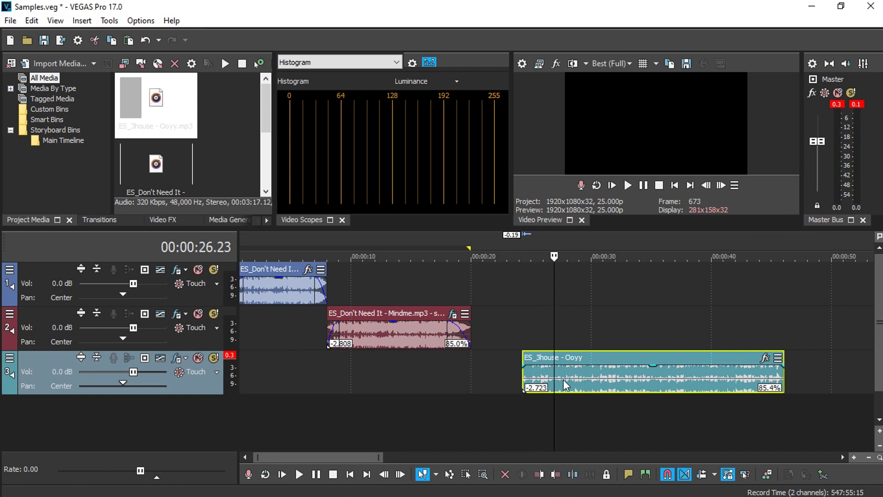
left_click(552, 387)
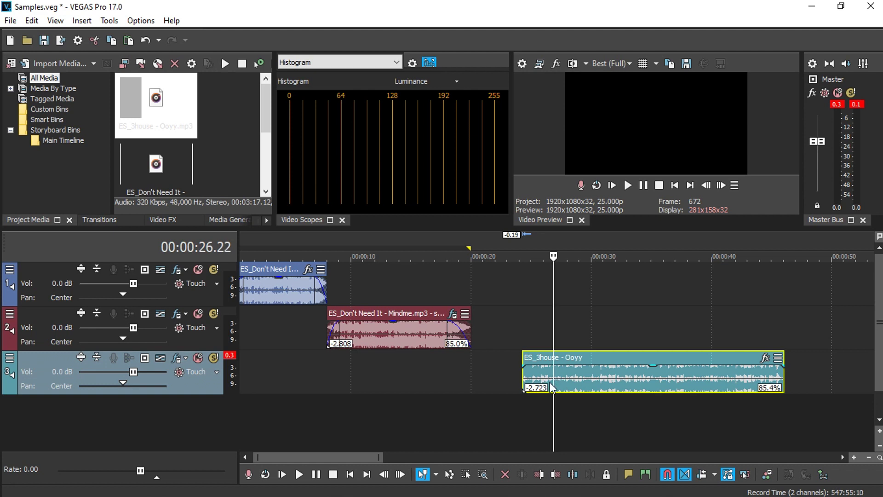
key("space")
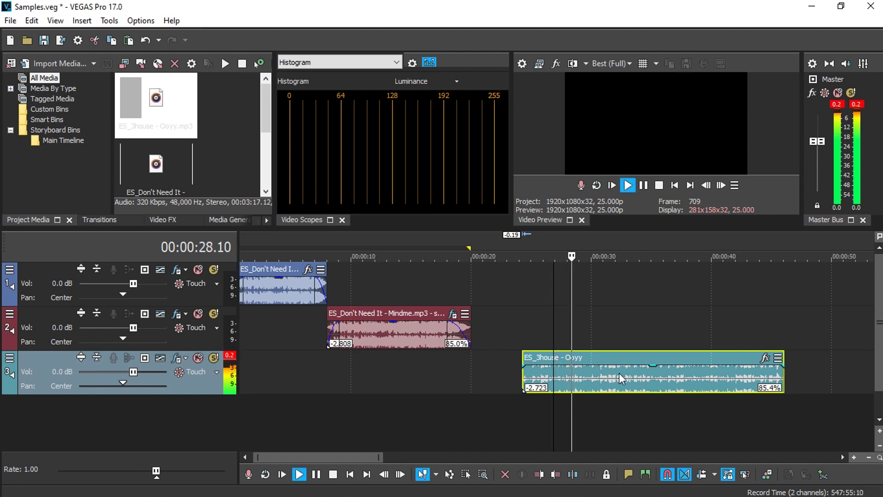
Add Pitch Shift followed by eFX Reverb to the Ooyy clip's event effect chain
key("space")
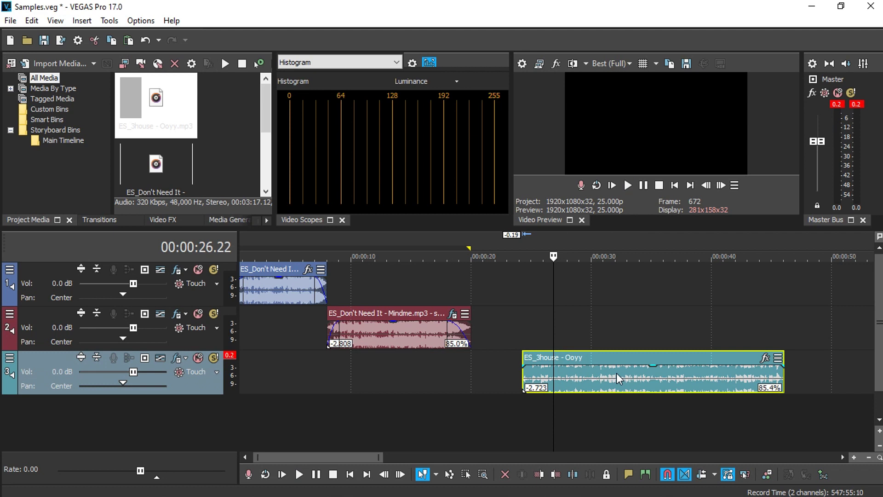
left_click(765, 359)
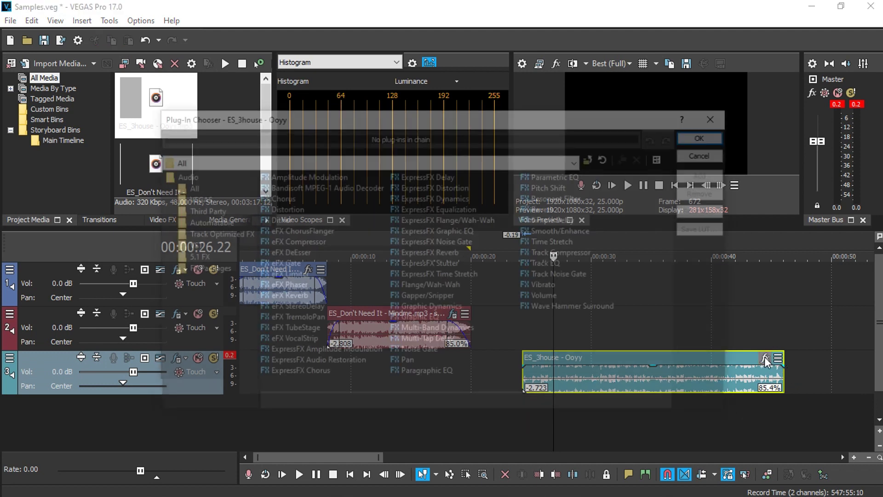
left_click(546, 185)
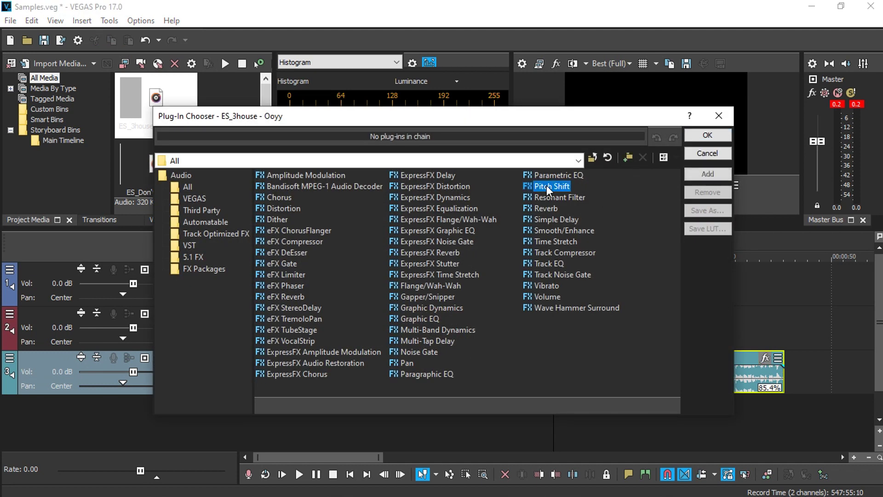
left_click(701, 173)
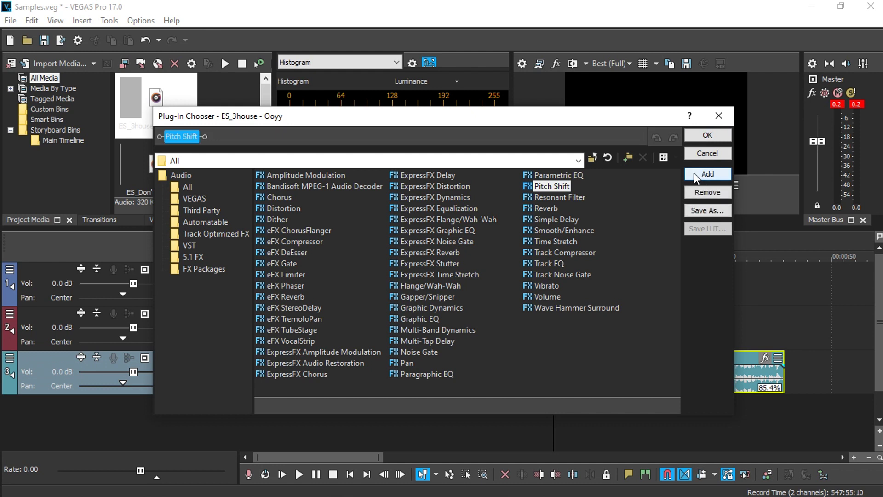
left_click(276, 296)
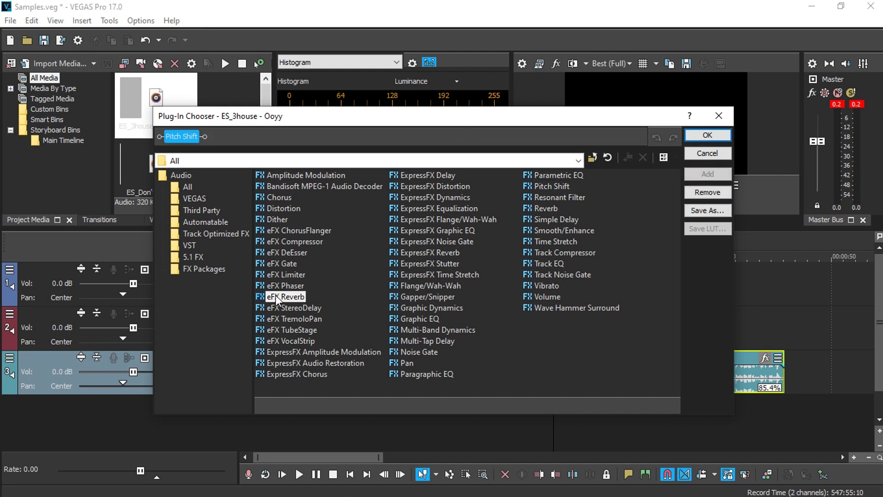
left_click(708, 173)
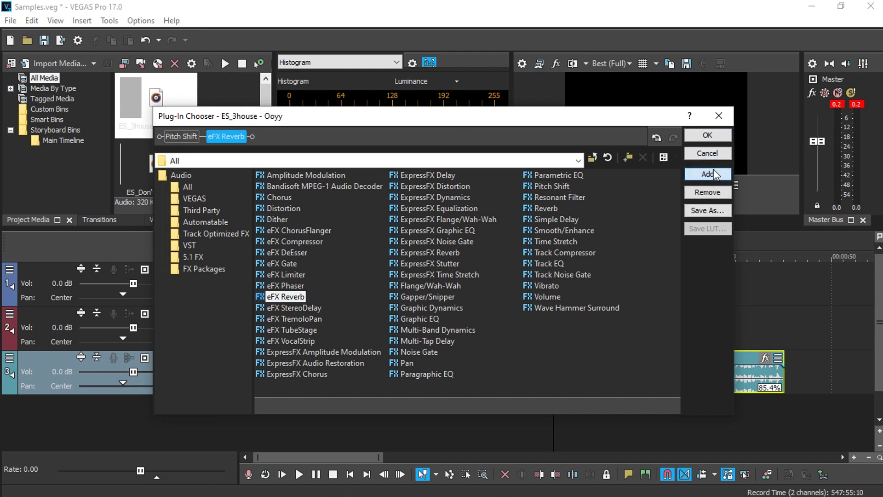
left_click(710, 136)
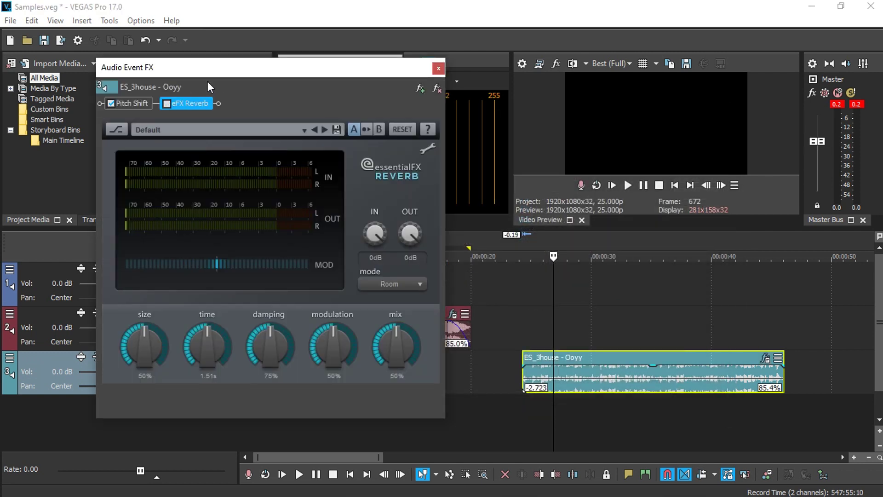
Set Pitch Shift to -2 semitones with Preserve duration on and accuracy at High
left_click_drag(254, 65, 365, 65)
left_click(243, 102)
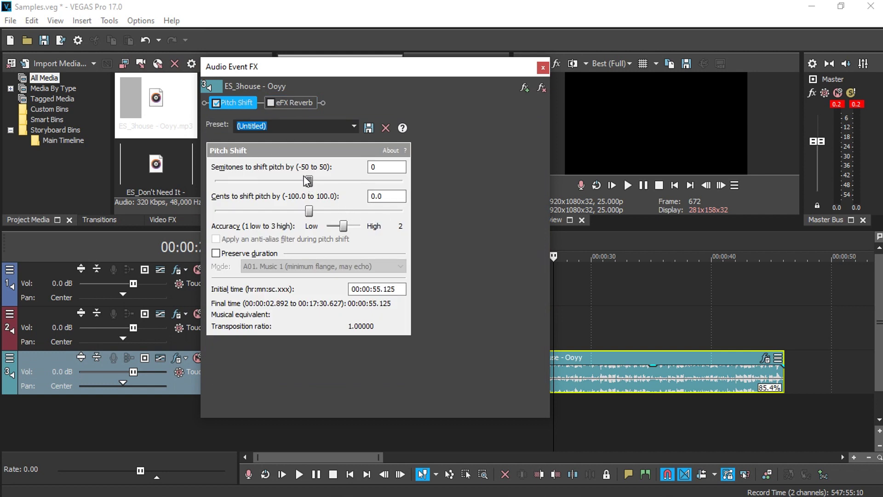
key("shift+Tab")
left_click(222, 254)
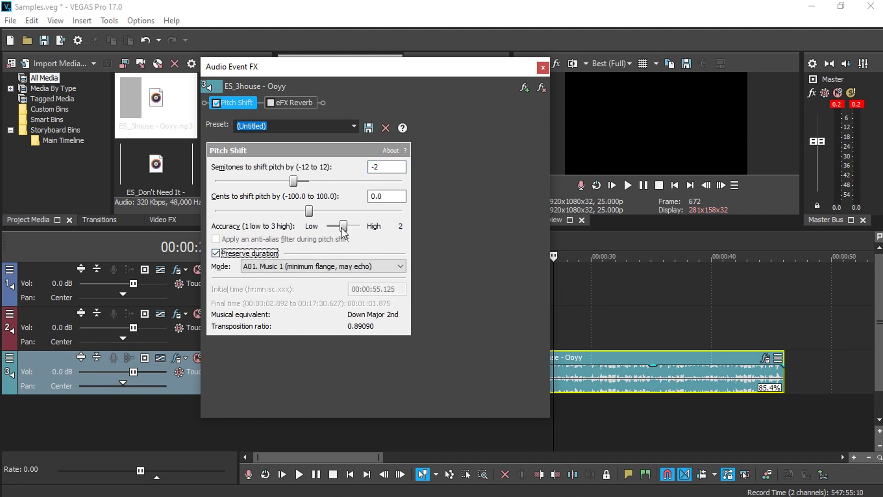
left_click_drag(342, 226, 402, 227)
scroll(631, 378, "up", 2)
scroll(630, 378, "down", 3)
Select the Ooyy clip's time span and play the slowed song
left_click_drag(461, 68, 384, 63)
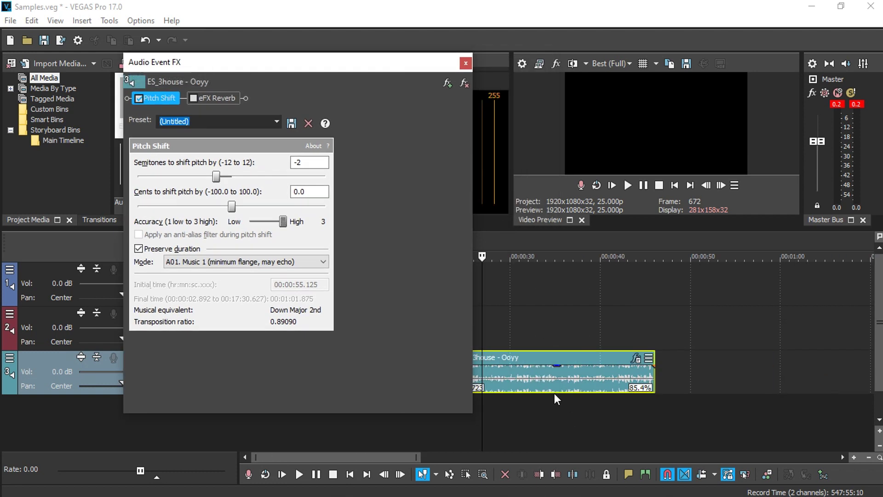
double_click(554, 391)
scroll(503, 443, "up", 2)
key("space")
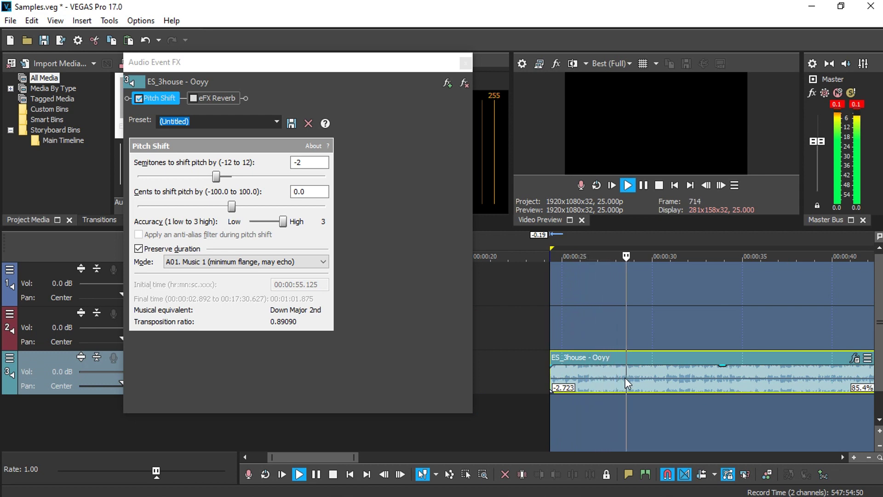
left_click(606, 377)
Change Pitch Shift to -1 semitone (Down Minor 2nd) and replay from about 25 seconds
left_click(219, 177)
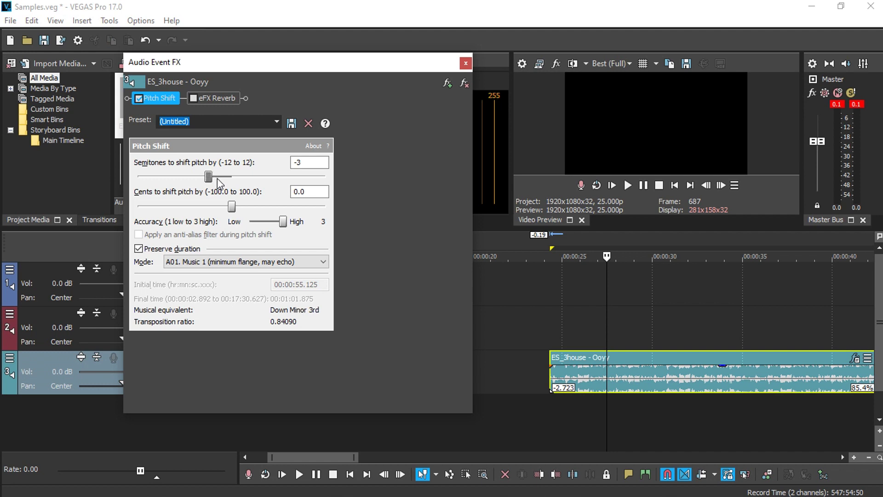
key("Right")
left_click(569, 375)
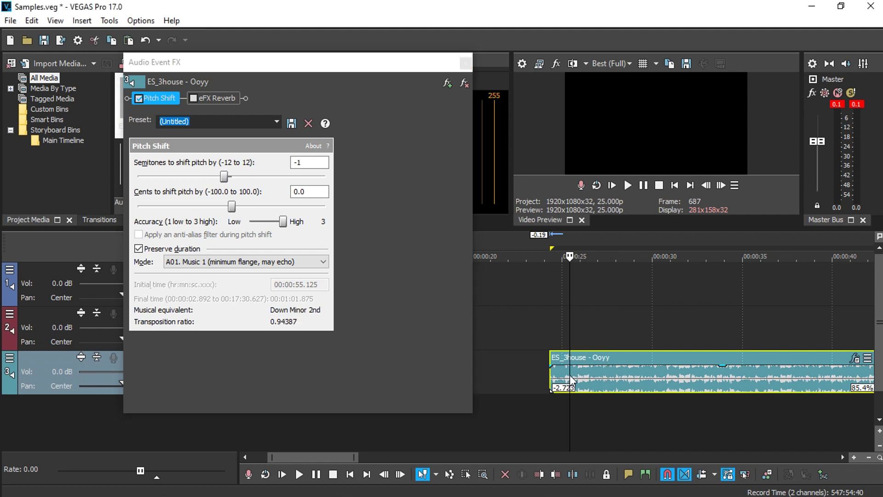
key("space")
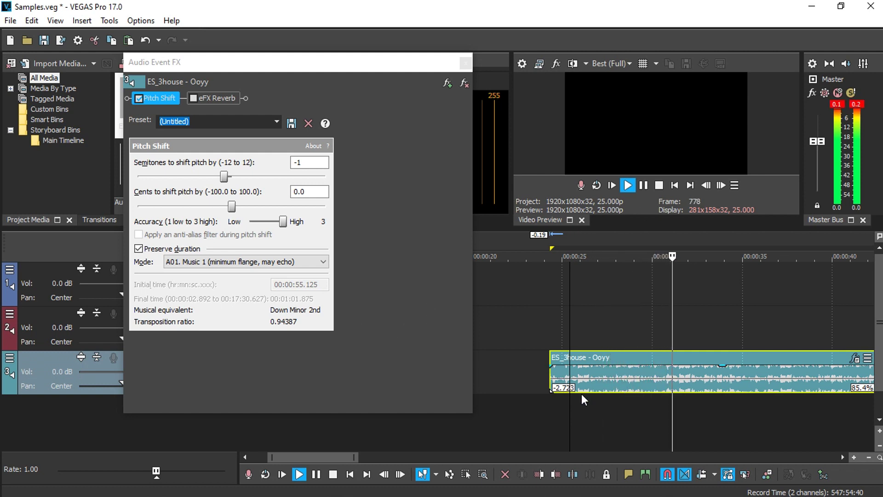
key("space")
left_click(573, 376)
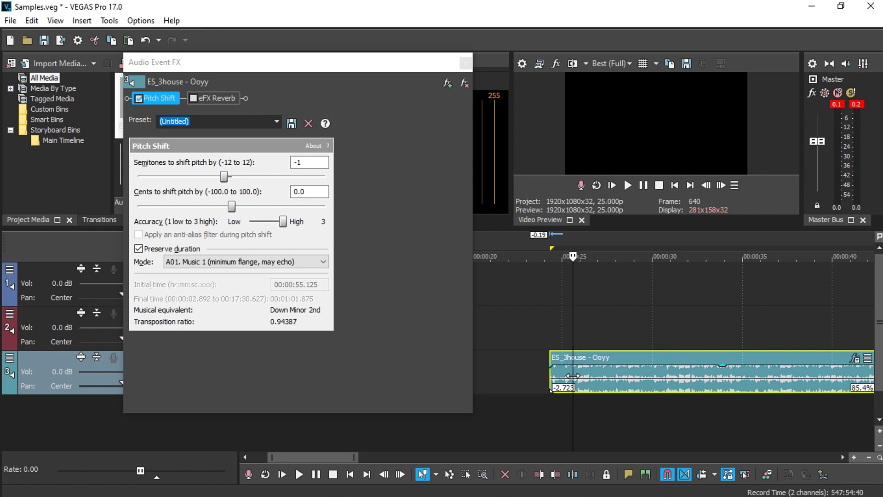
scroll(543, 358, "down", 2)
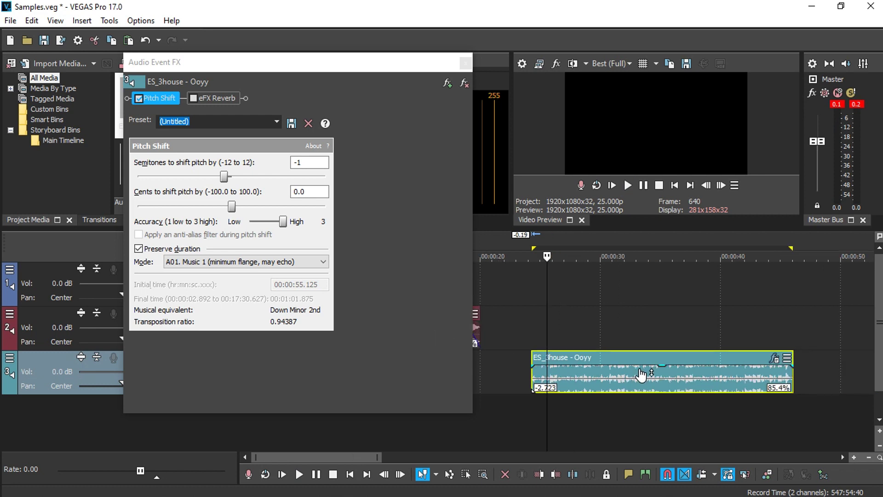
Enable eFX Reverb with [Sys] Very Large & Rich, then set time 1.03s, size 29%, mix 16%
left_click(221, 98)
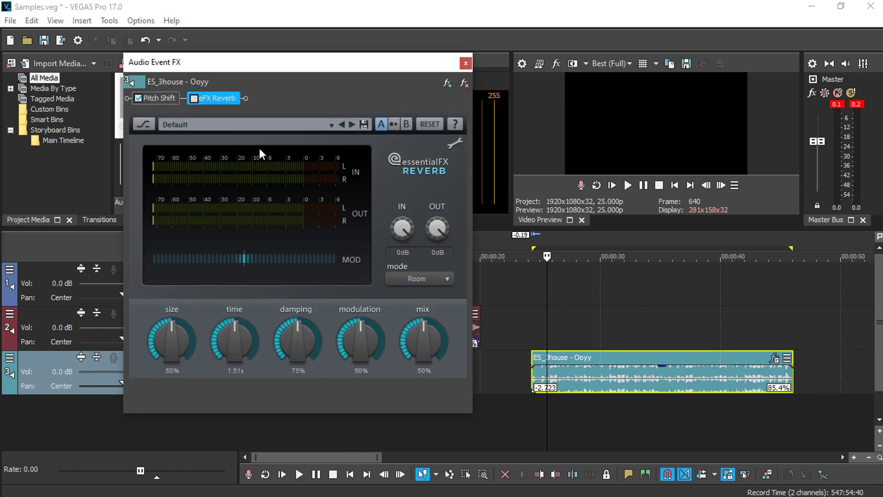
left_click(196, 98)
left_click(328, 123)
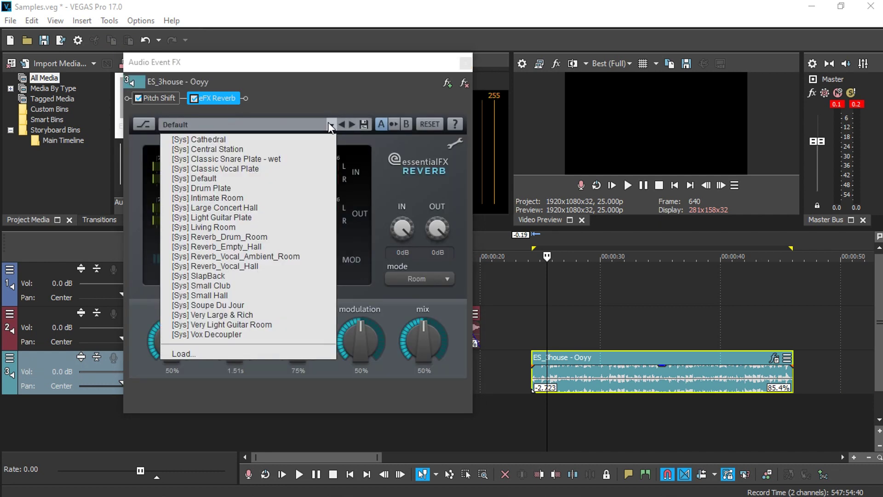
left_click(266, 315)
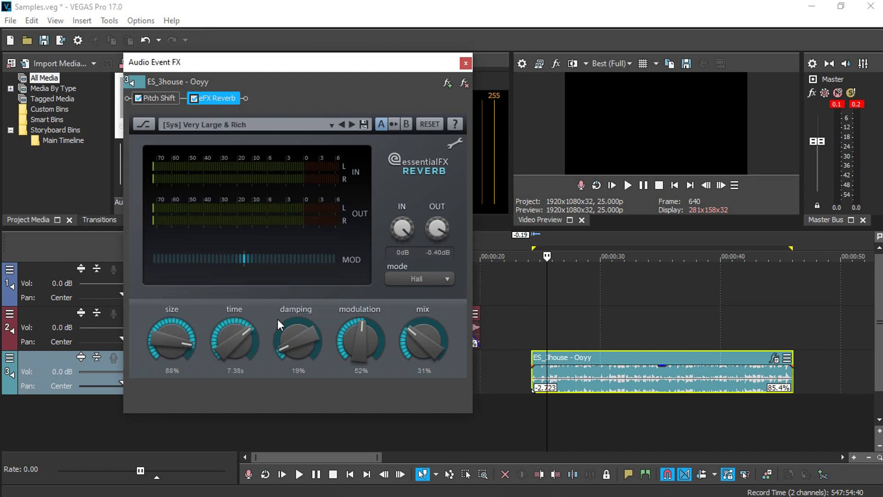
left_click_drag(232, 346, 232, 403)
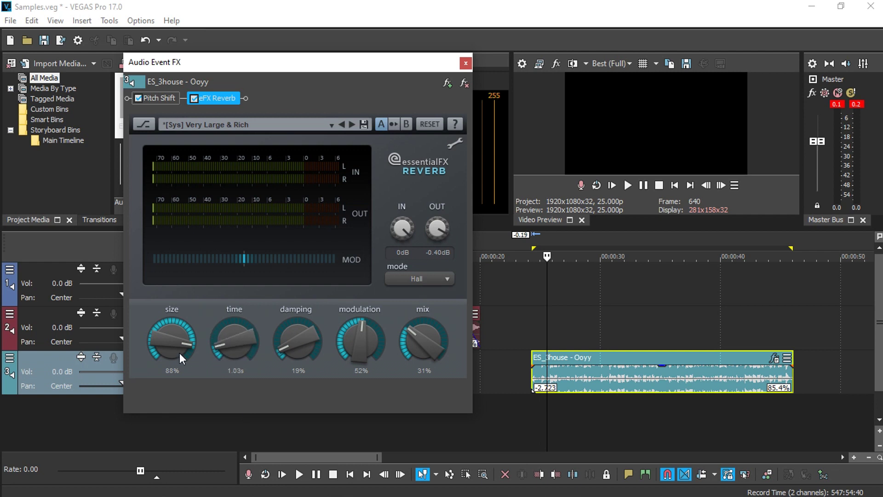
mouse_move(179, 352)
left_mouse_down()
mouse_move(155, 367)
mouse_move(169, 367)
left_mouse_up()
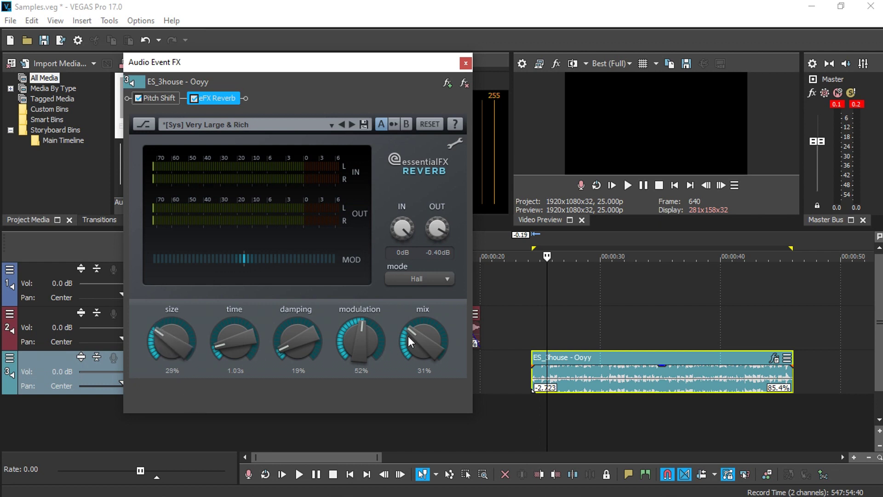
left_click_drag(408, 352, 409, 357)
Lower the reverb size to 27% during playback, then close the Audio Event FX window
scroll(559, 389, "up", 3)
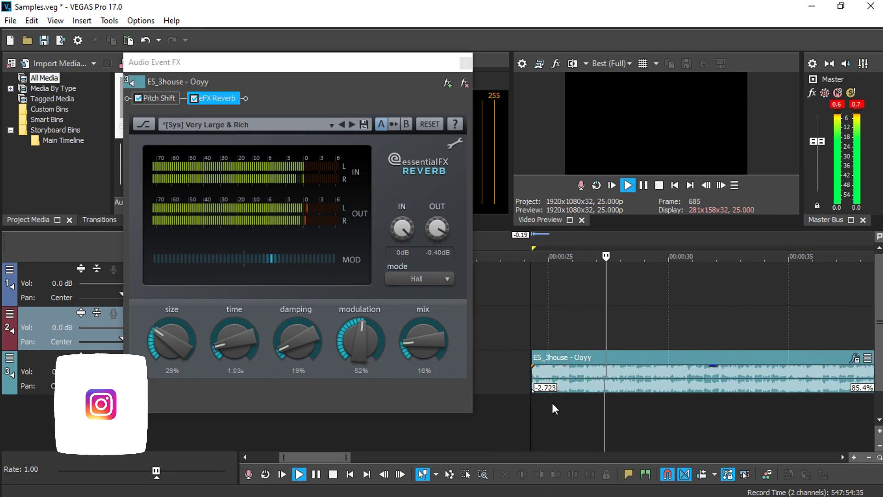
scroll(552, 402, "down", 1)
left_click_drag(161, 341, 161, 344)
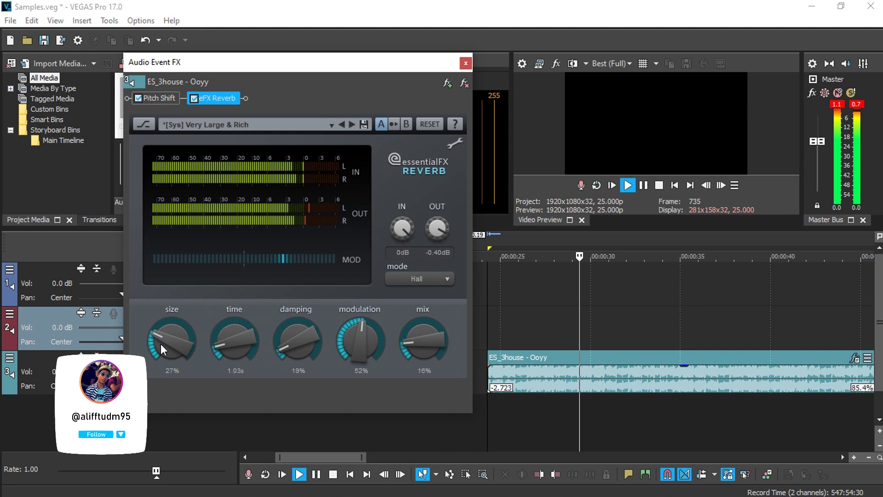
left_click(643, 186)
left_click(543, 341)
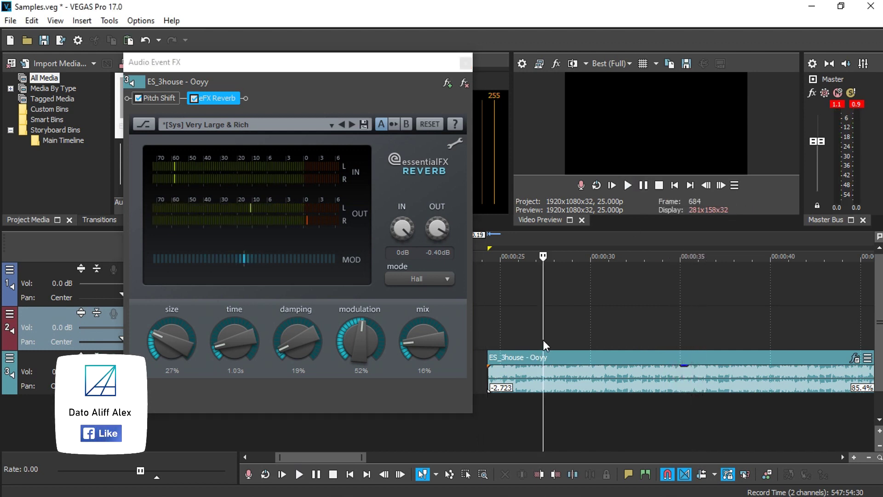
scroll(542, 340, "down", 3)
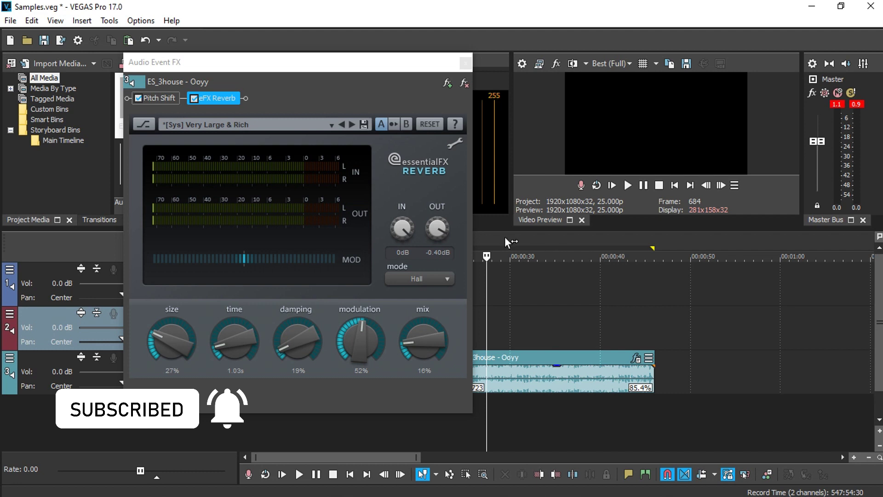
left_click(465, 63)
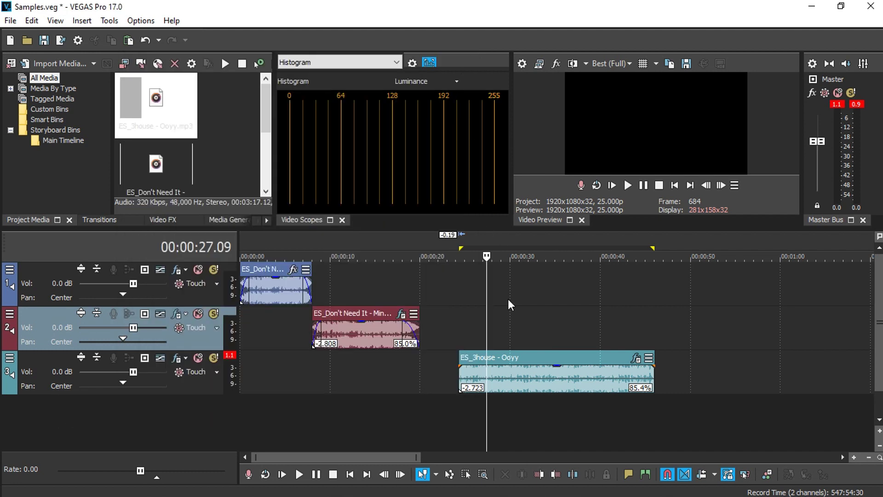